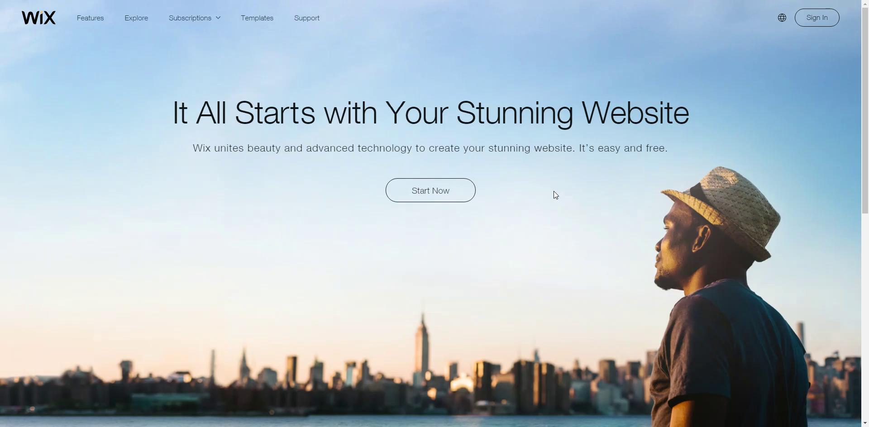
Open the Wix sign-up form and enter the new account's e-mail address.
click(820, 18)
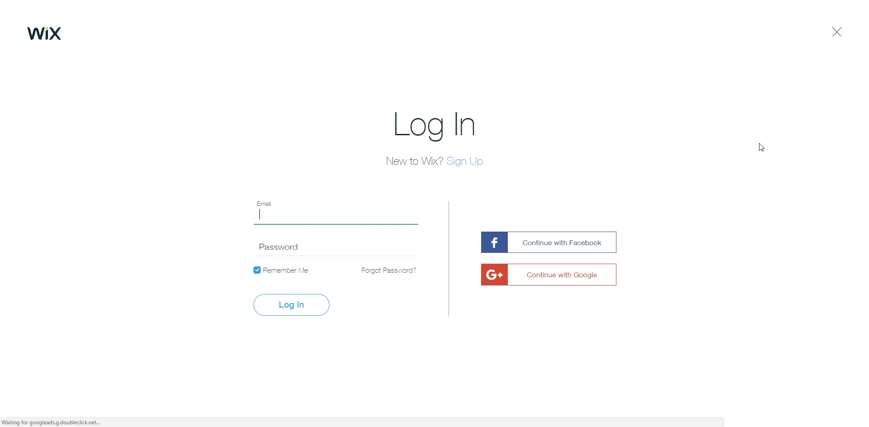
click(462, 161)
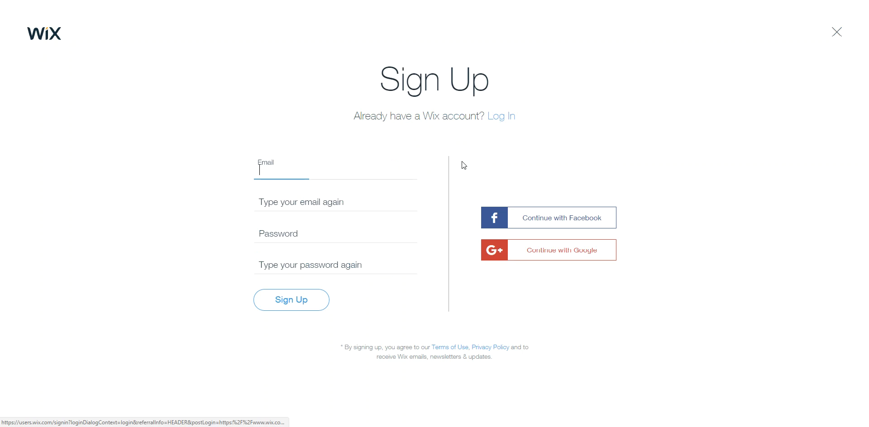
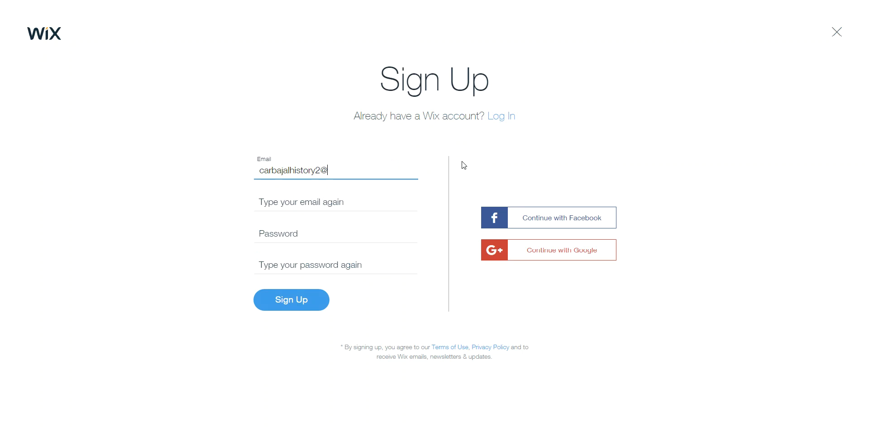
key(Tab)
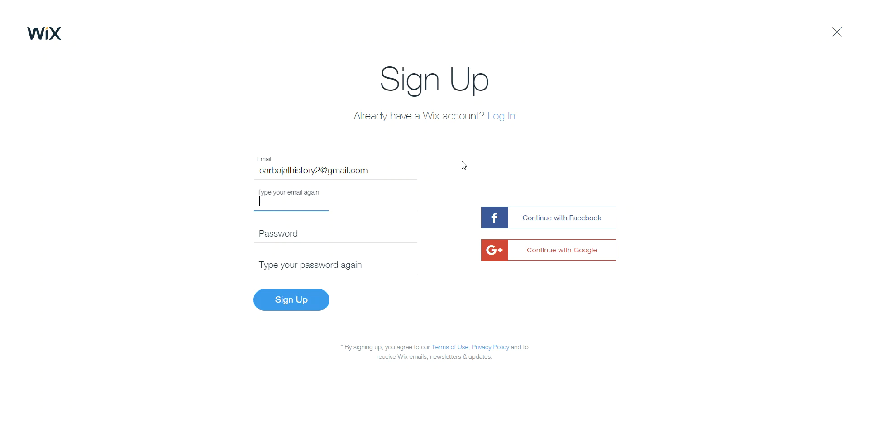
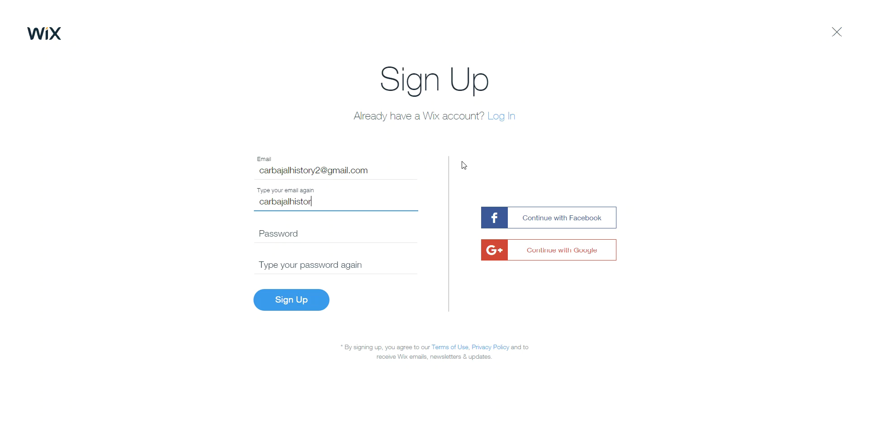
key(Tab)
Enter the account password in both password fields and submit the sign-up form.
text(••••••••)
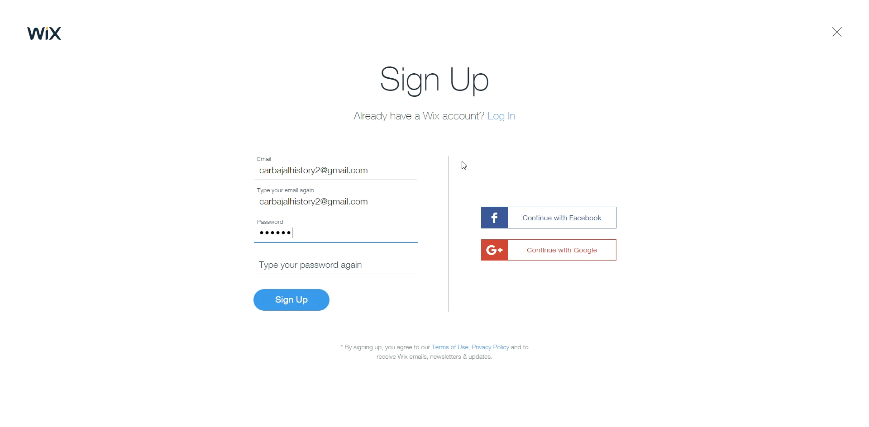
key(Tab)
text(••••••••)
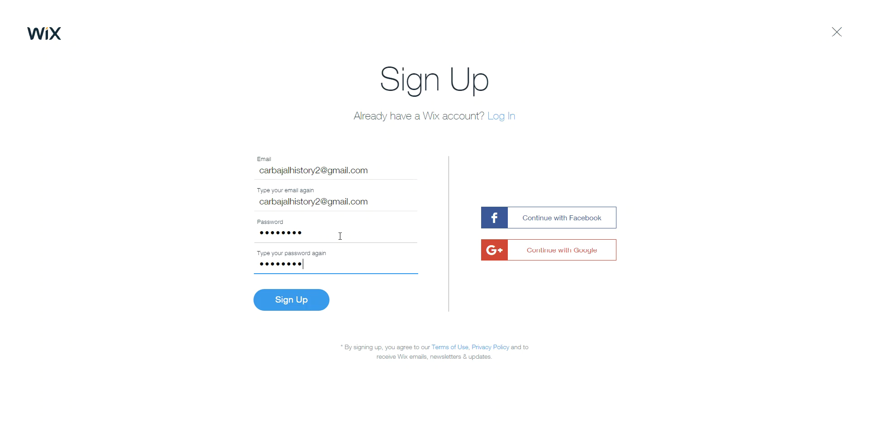
click(311, 297)
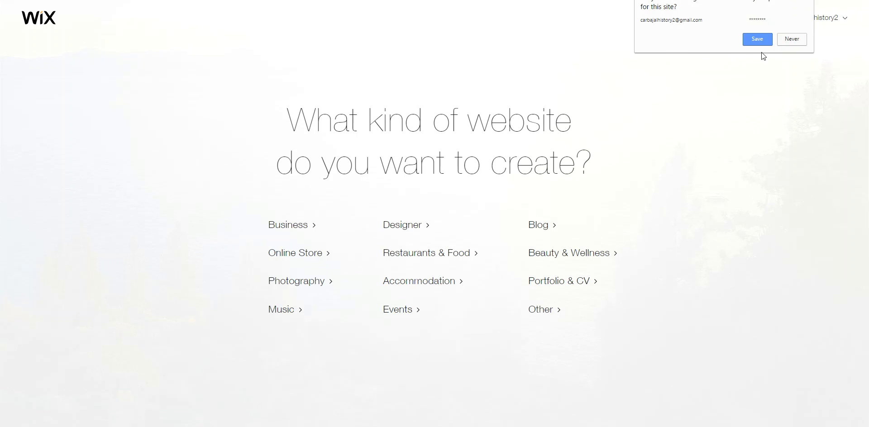
Let Chrome save the new login, then choose Designer as the kind of website.
click(761, 41)
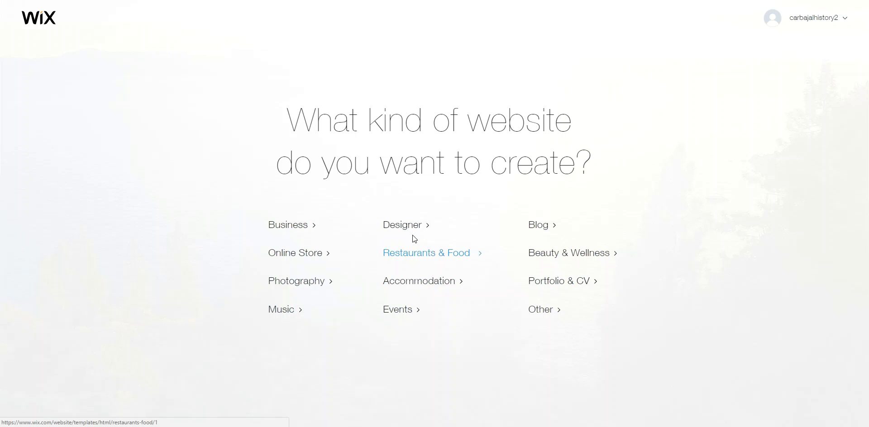
click(407, 225)
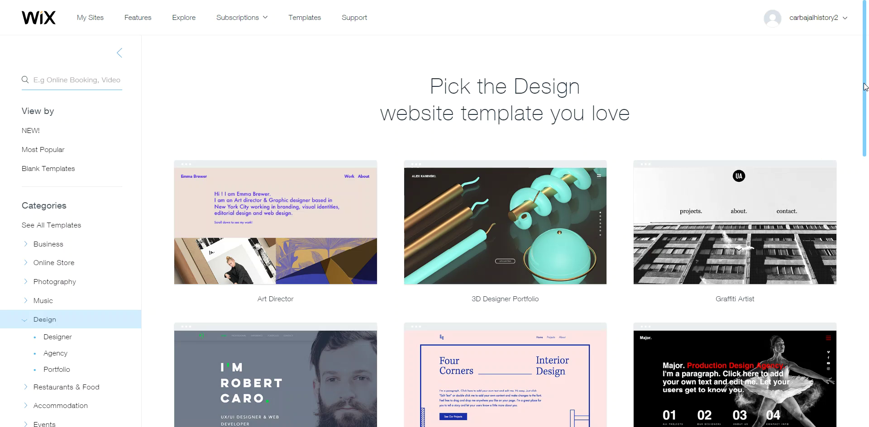
Browse pages 2 and 3 of the Design templates, then switch to the Photography category.
drag(867, 104, 867, 299)
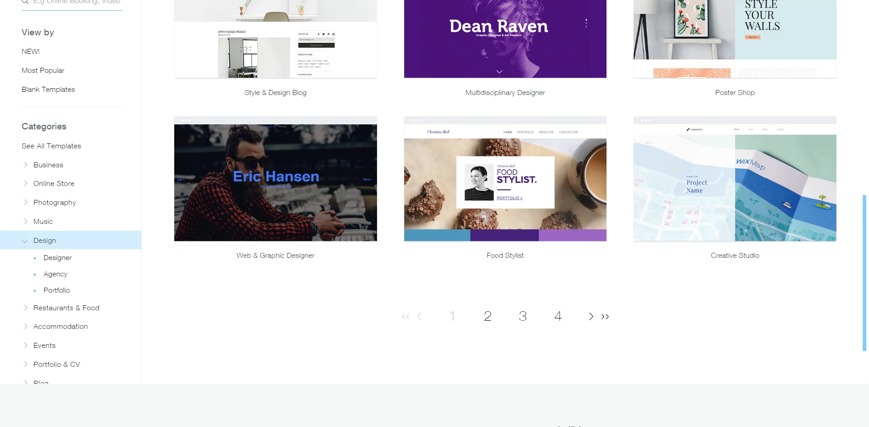
click(488, 317)
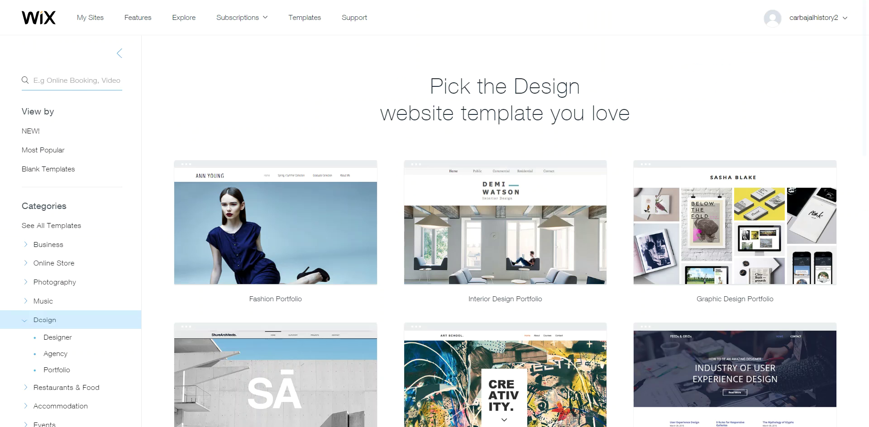
scroll(505, 214, down, 7)
scroll(505, 214, down, 10)
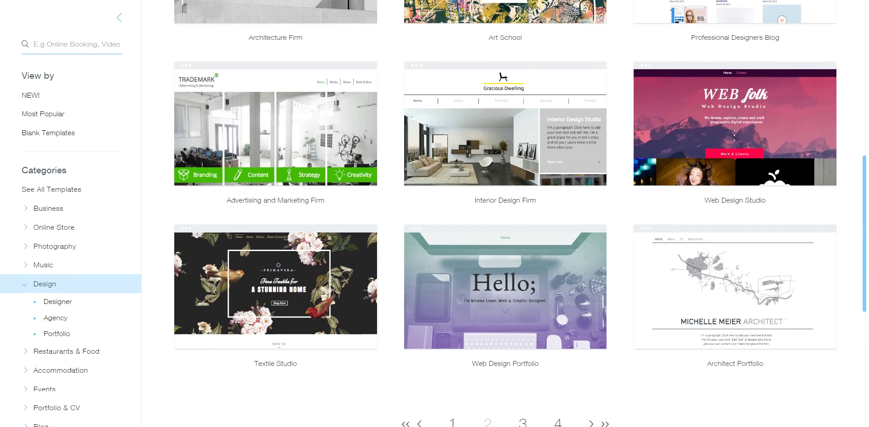
click(530, 179)
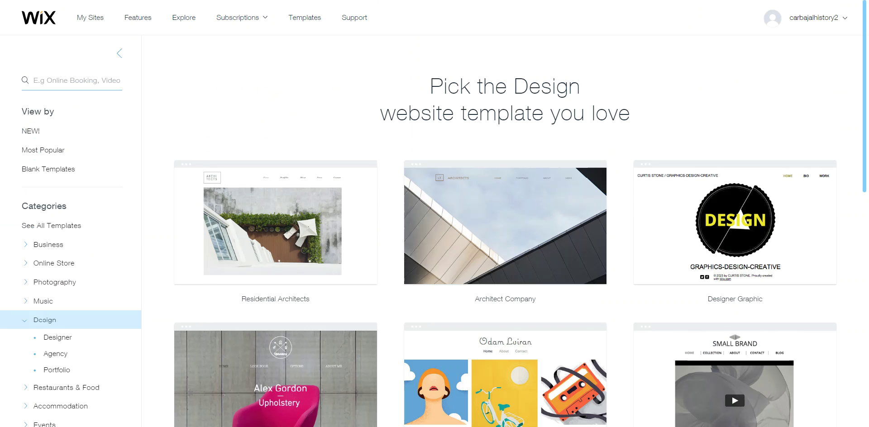
scroll(506, 214, down, 4)
scroll(505, 214, down, 4)
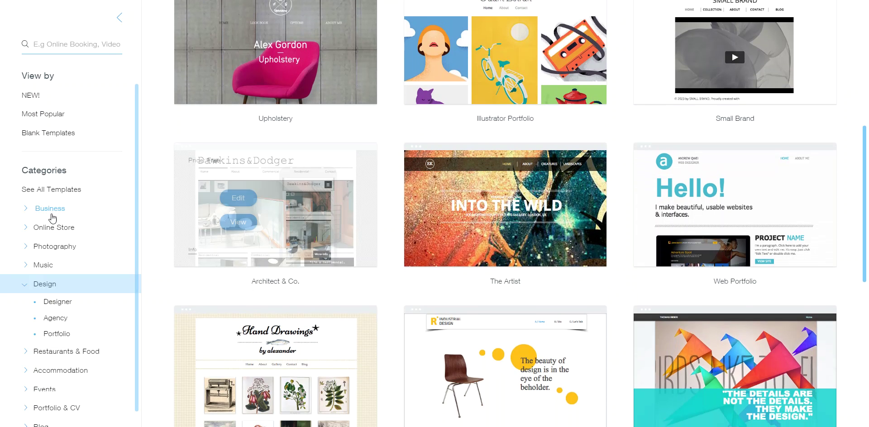
click(50, 248)
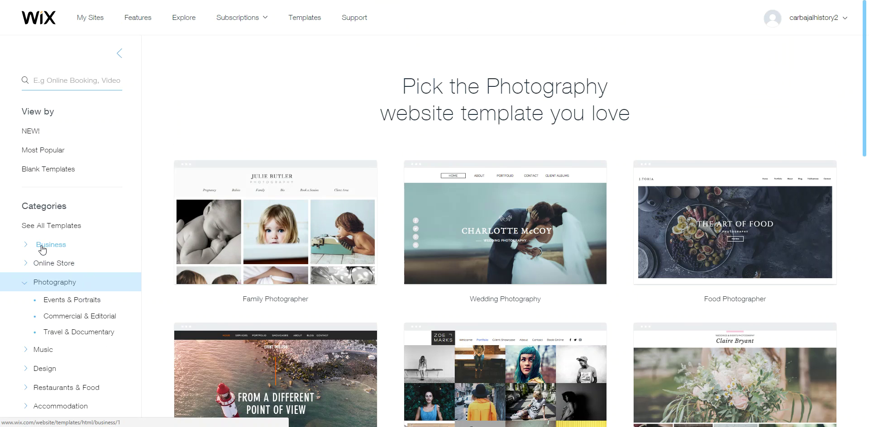
Look at the Business Real Estate templates, then return to the Photography category.
click(42, 248)
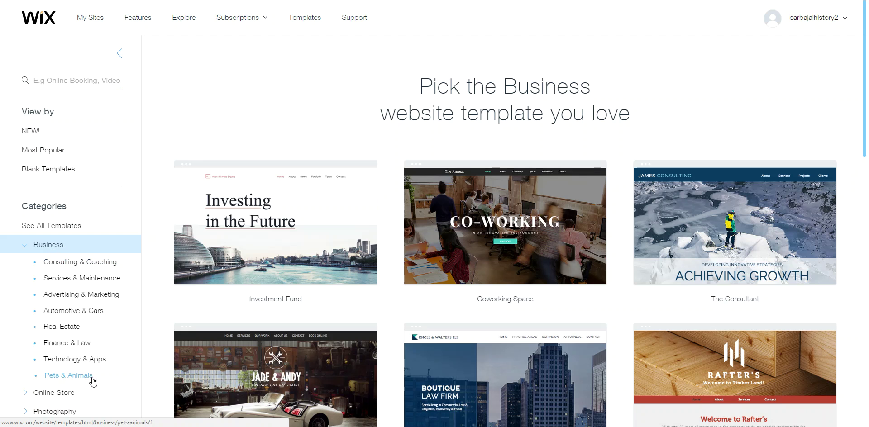
click(73, 332)
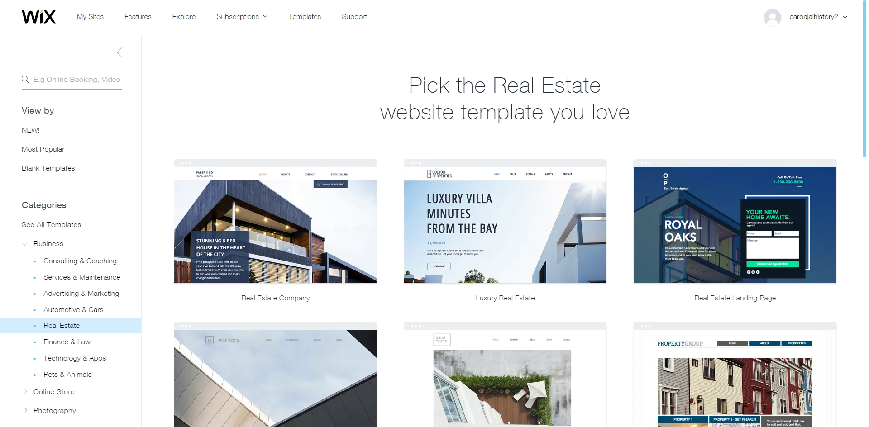
scroll(322, 309, down, 5)
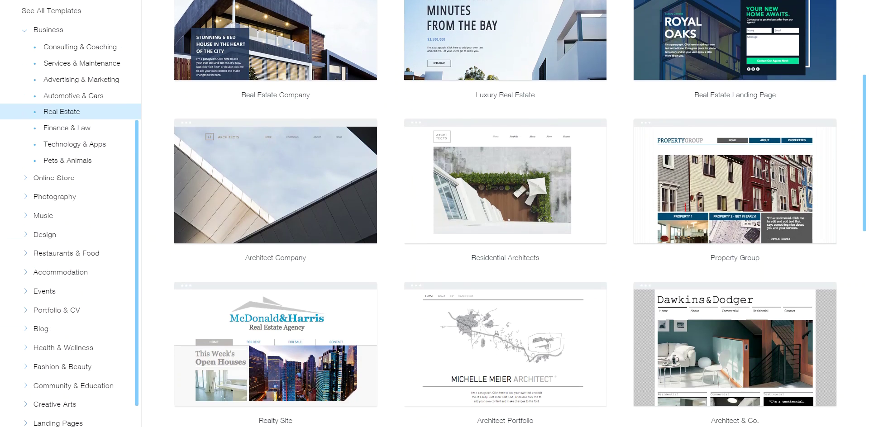
click(68, 199)
Scroll through pages 2 and 3 of the Photography templates, down to Food Photography.
mouse_move(737, 185)
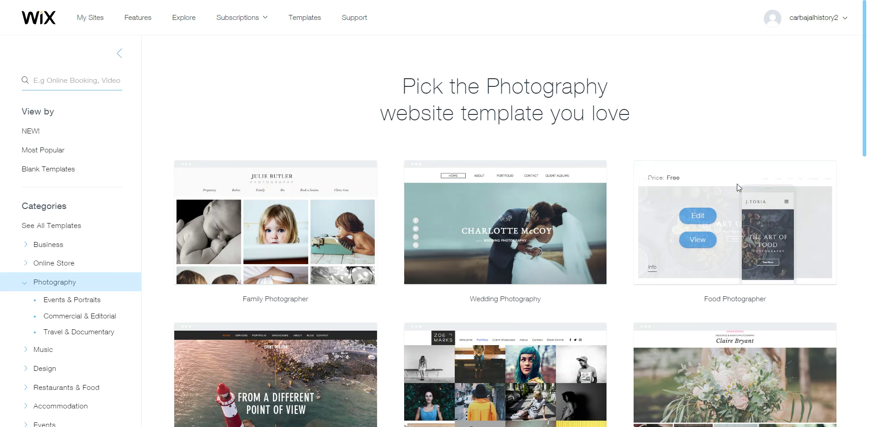
scroll(737, 184, down, 1)
scroll(737, 184, down, 10)
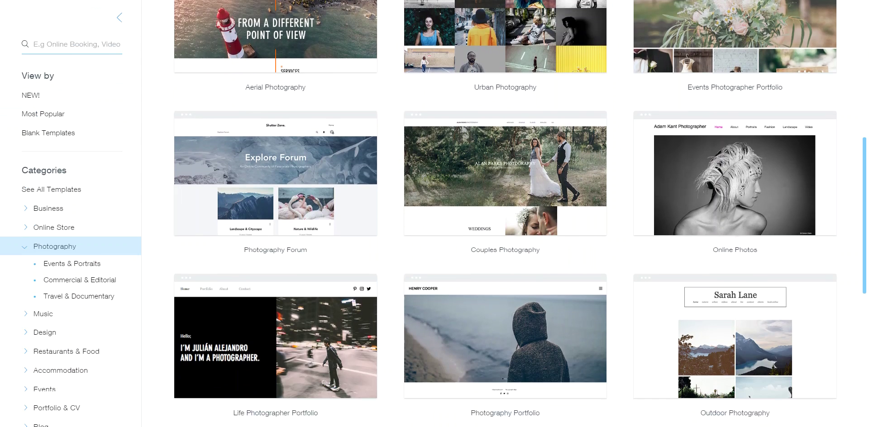
scroll(504, 248, down, 4)
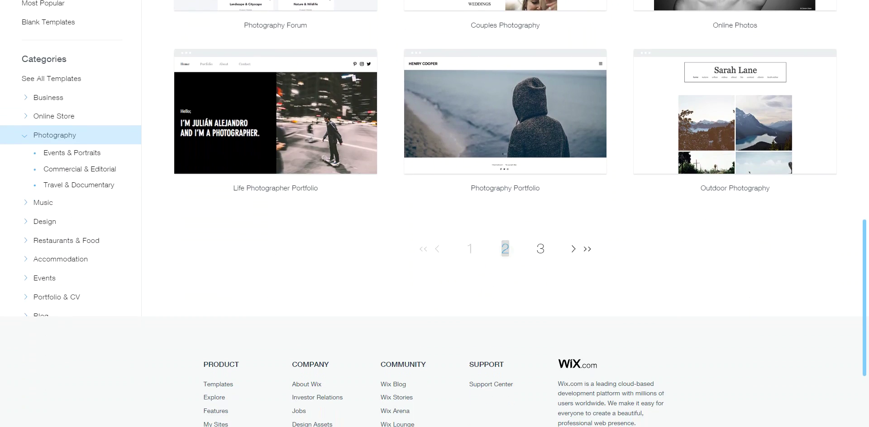
click(504, 248)
scroll(505, 214, down, 7)
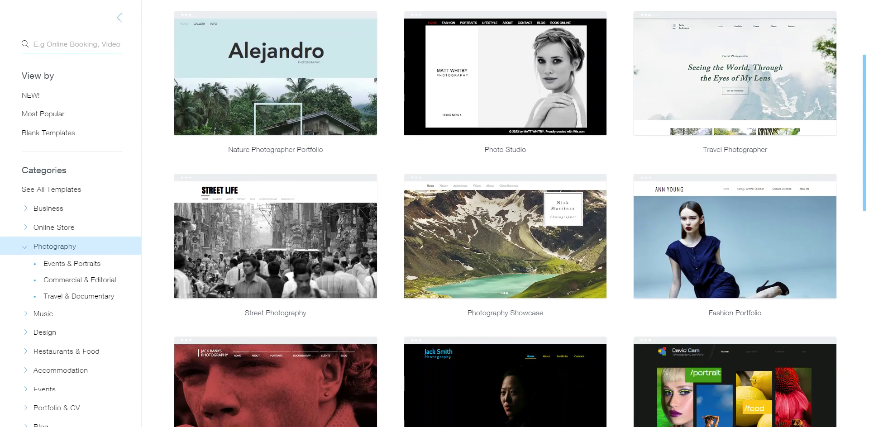
scroll(506, 214, down, 2)
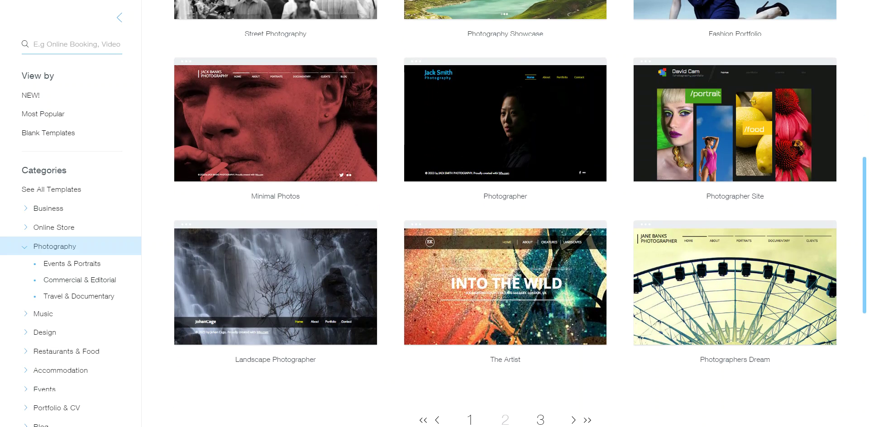
scroll(506, 214, down, 1)
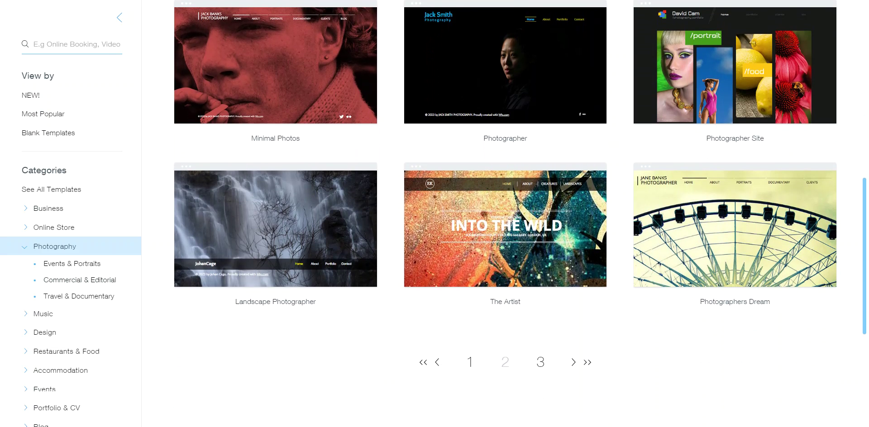
click(540, 361)
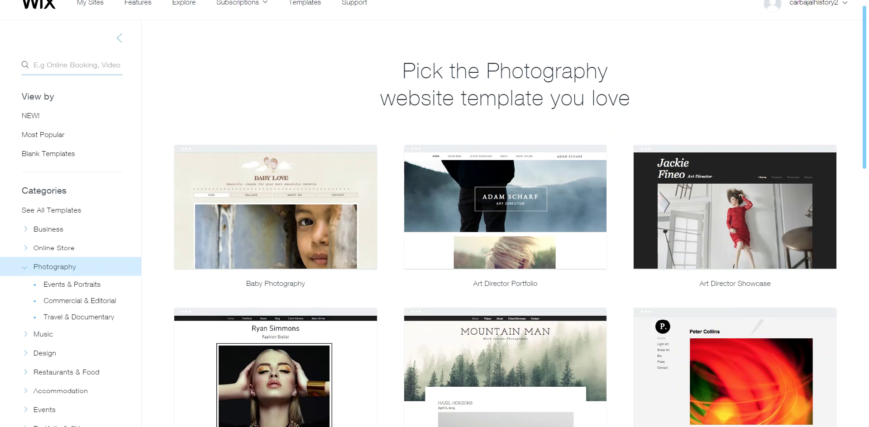
scroll(505, 214, down, 6)
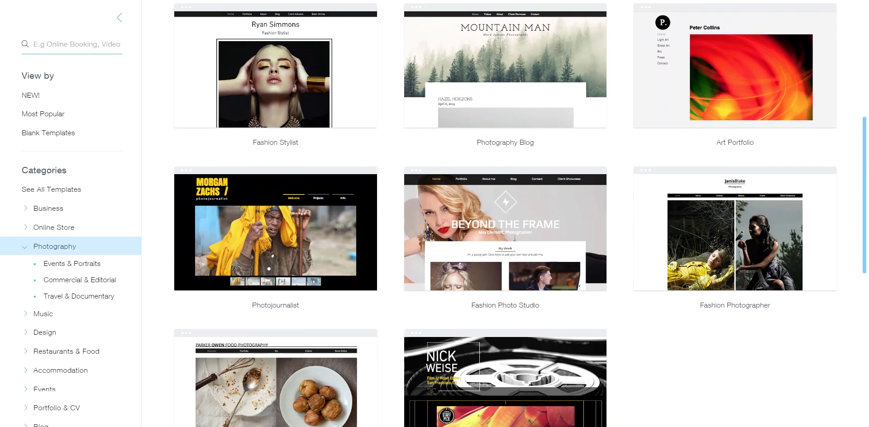
scroll(506, 214, down, 2)
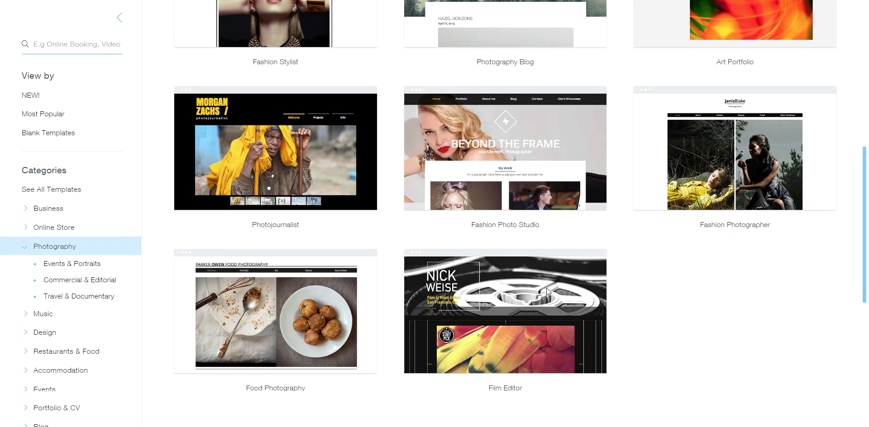
Switch to Design templates and find Interior Design Portfolio on page 2.
click(45, 333)
scroll(505, 226, down, 10)
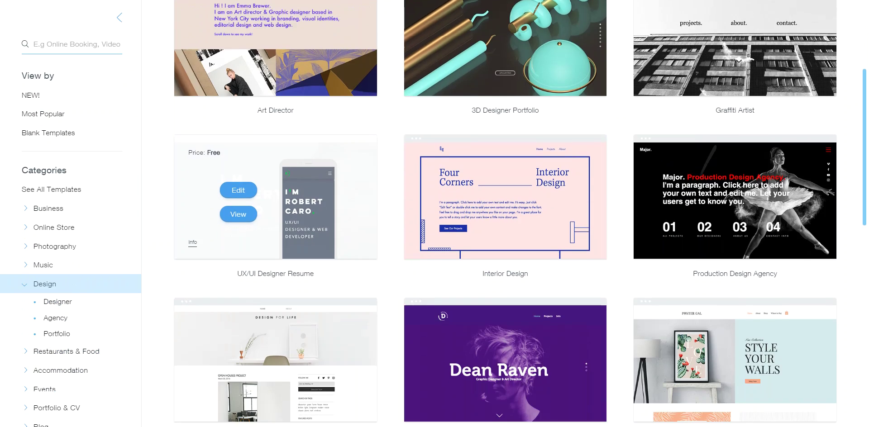
scroll(487, 317, down, 1)
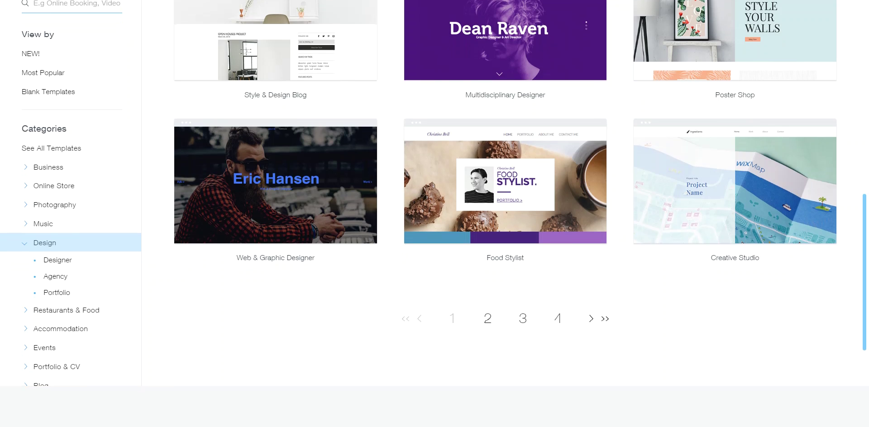
click(488, 317)
scroll(505, 227, down, 4)
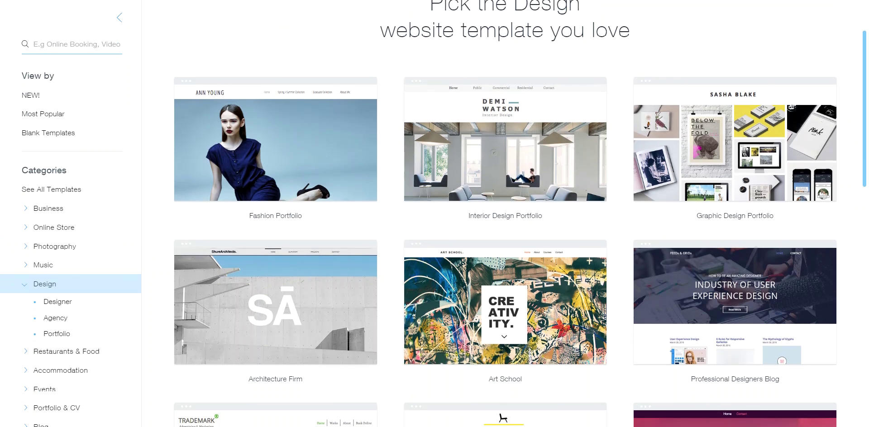
scroll(505, 226, up, 2)
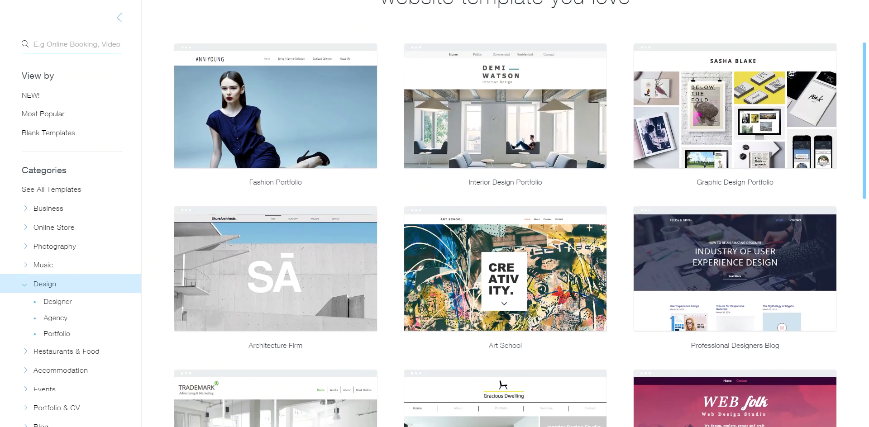
scroll(505, 226, down, 9)
scroll(511, 170, up, 7)
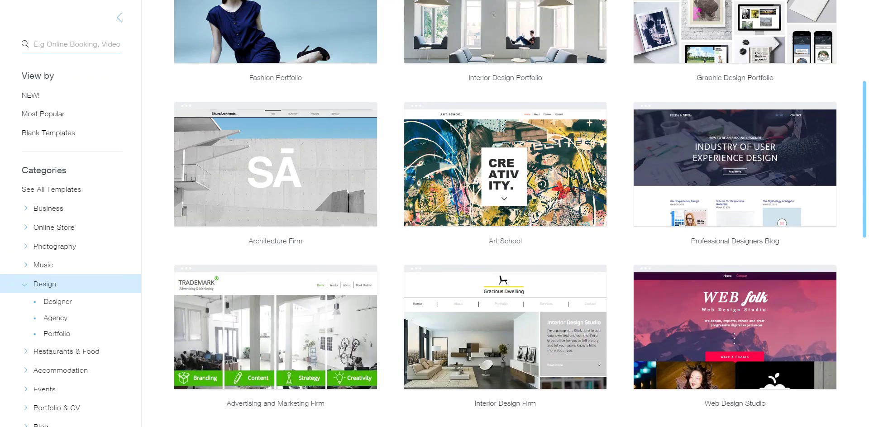
mouse_move(482, 52)
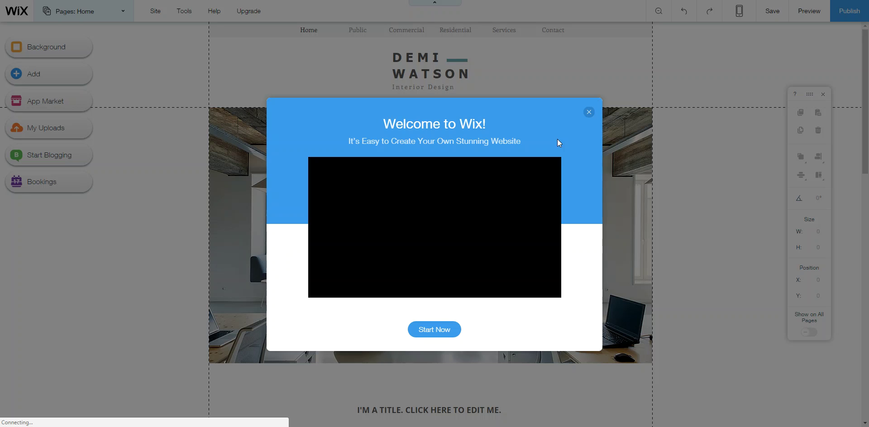
Close the Welcome to Wix video and begin saving the site.
click(589, 112)
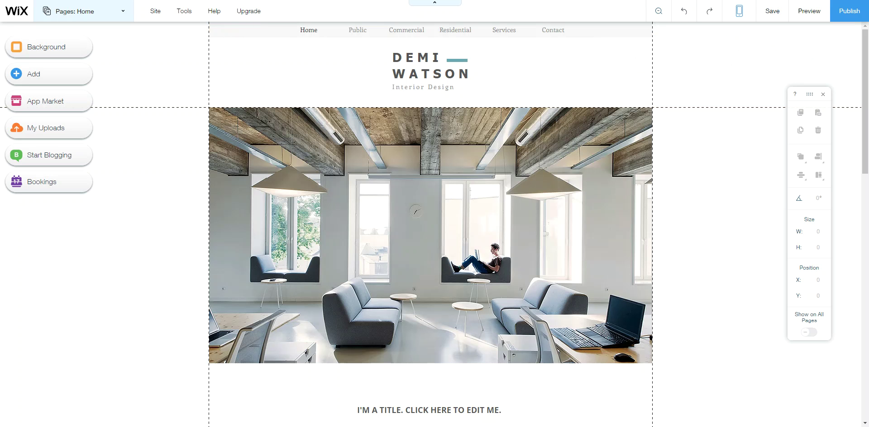
click(766, 12)
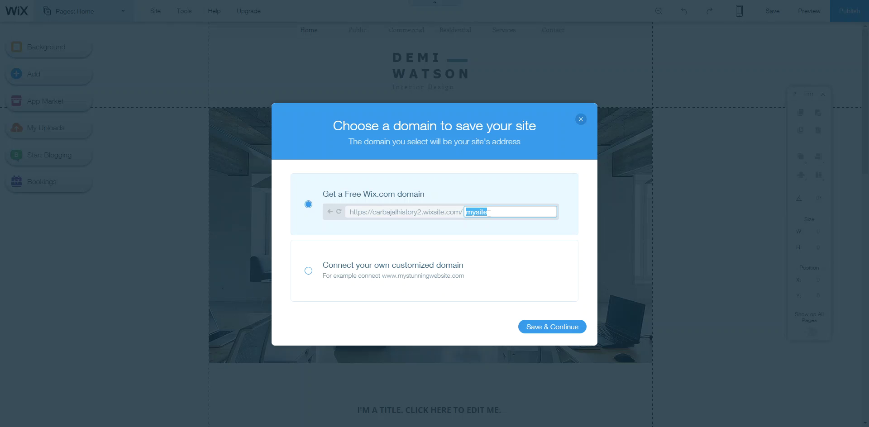
Replace 'mysite' with a custom name on the free Wix.com domain and save.
key(BackSpace)
click(547, 327)
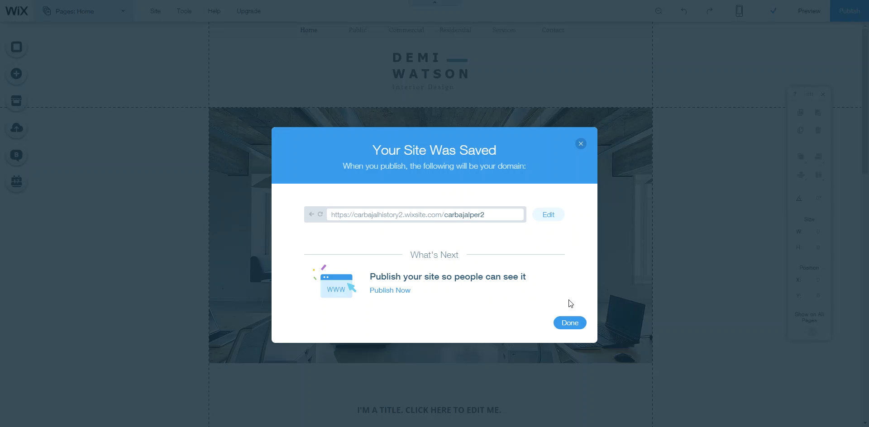
Close the site-saved confirmation, publish the site, and close the Congratulations dialog.
click(578, 322)
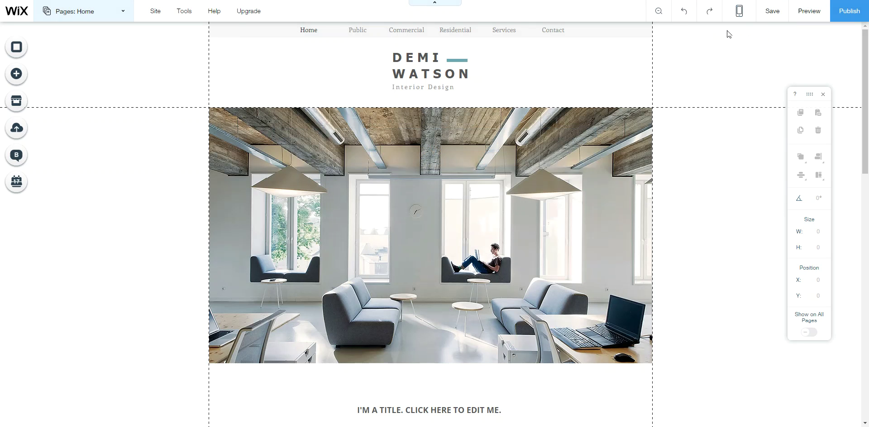
click(848, 9)
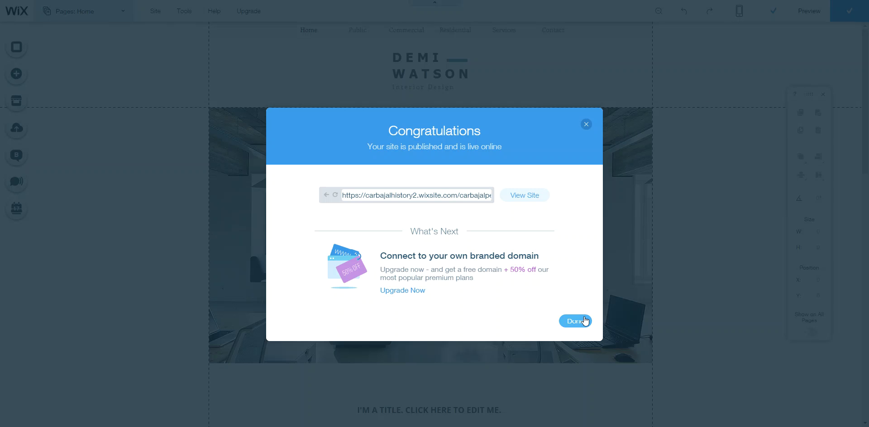
click(582, 322)
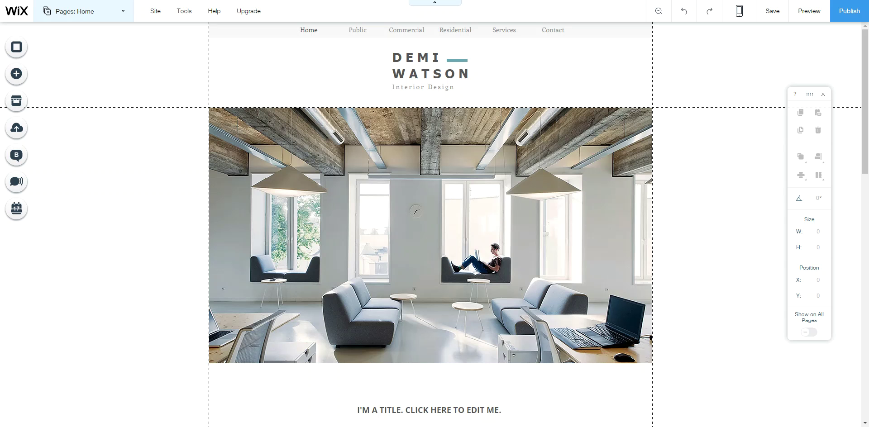
Republish the site, open the live site via View Site, then close the dialog.
click(849, 13)
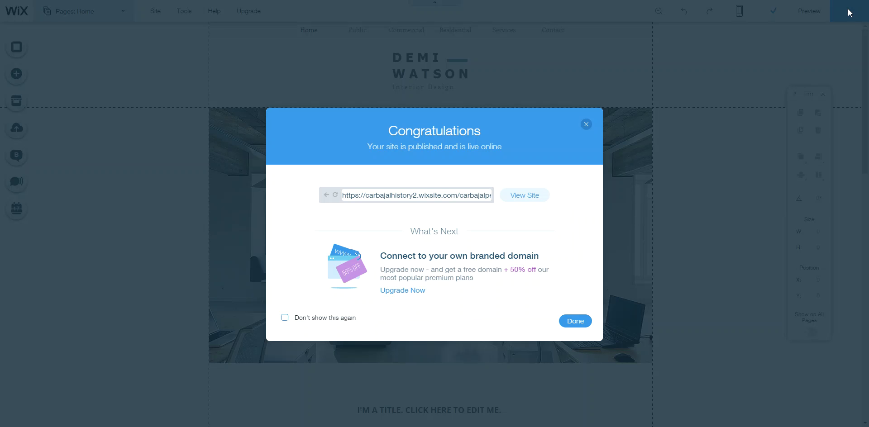
click(520, 199)
click(586, 124)
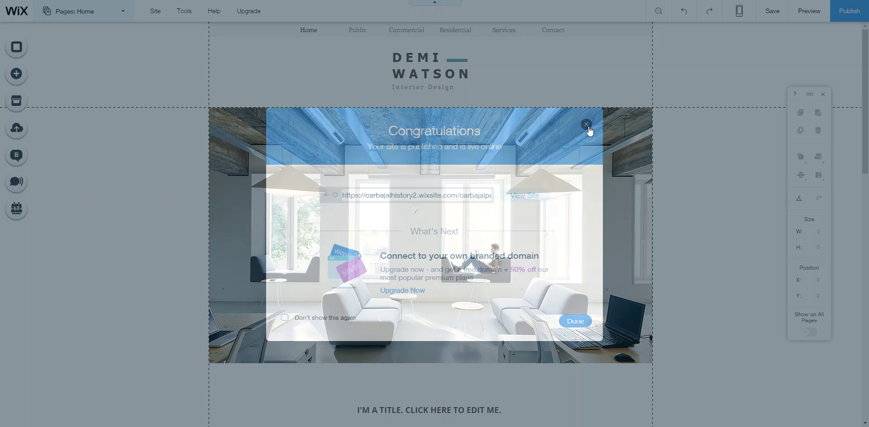